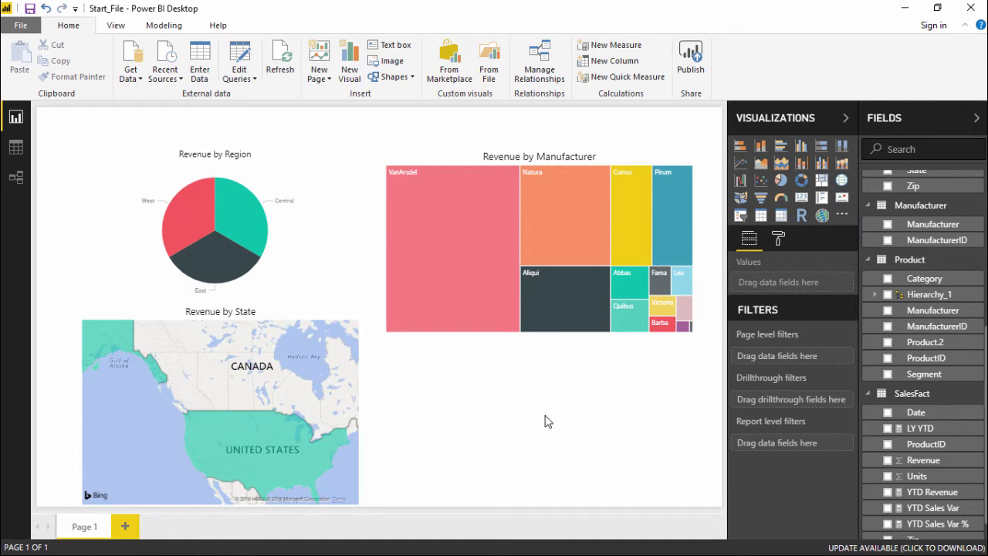
# Inspect the field wells of the treemap, Revenue by Region pie and Revenue by State map
pyautogui.click(479, 158)
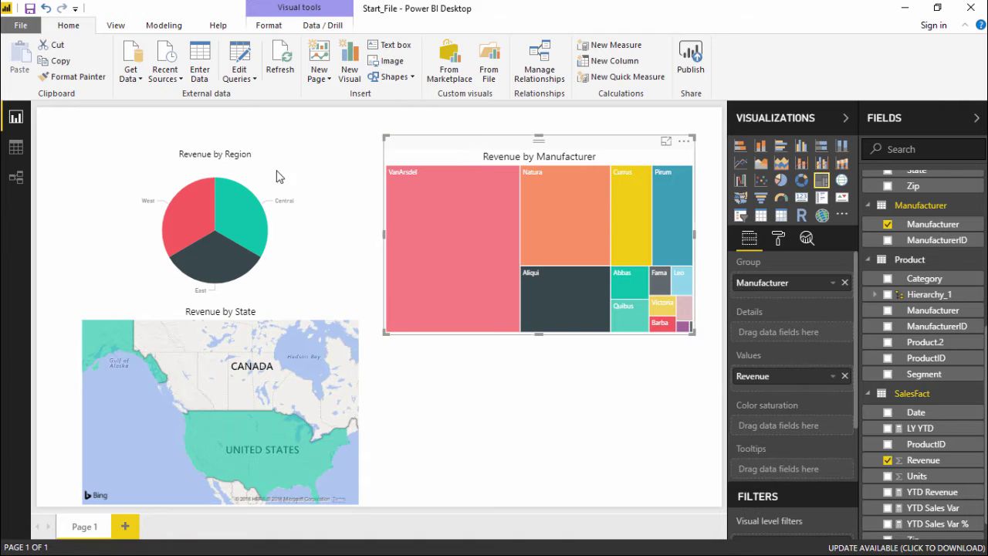
pyautogui.click(344, 288)
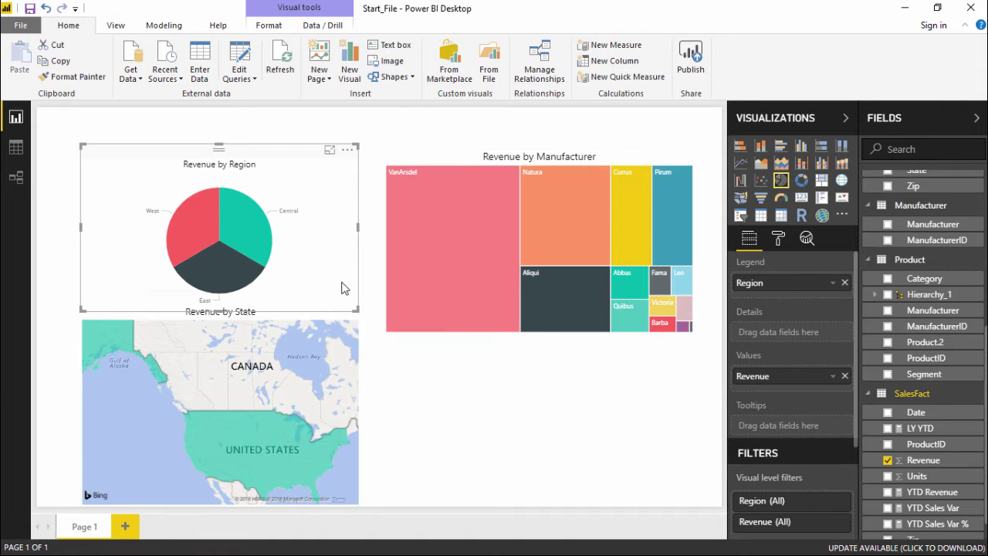
pyautogui.click(351, 338)
# Nudge the Revenue by Manufacturer treemap slightly higher on the report page
pyautogui.moveTo(459, 155); pyautogui.dragTo(469, 141)
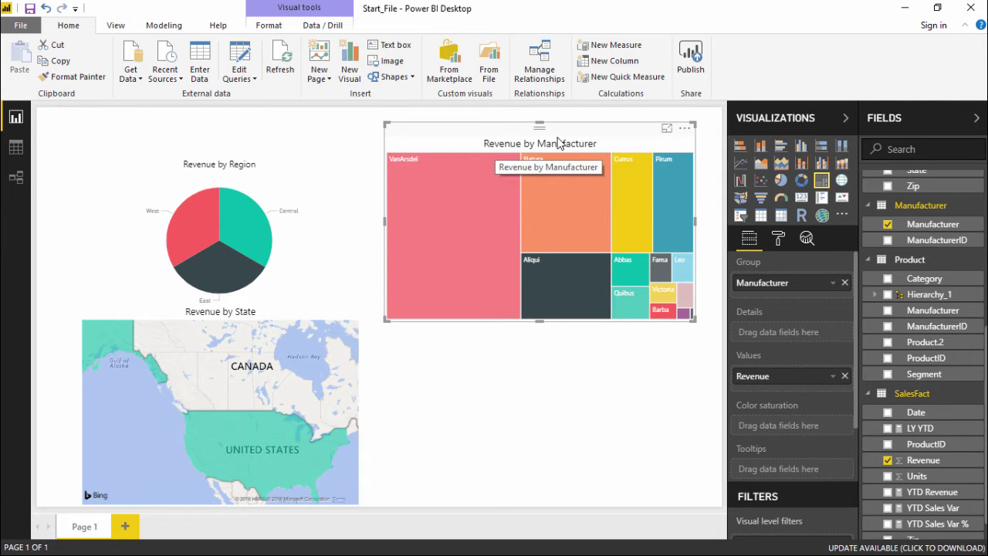
pyautogui.click(315, 144)
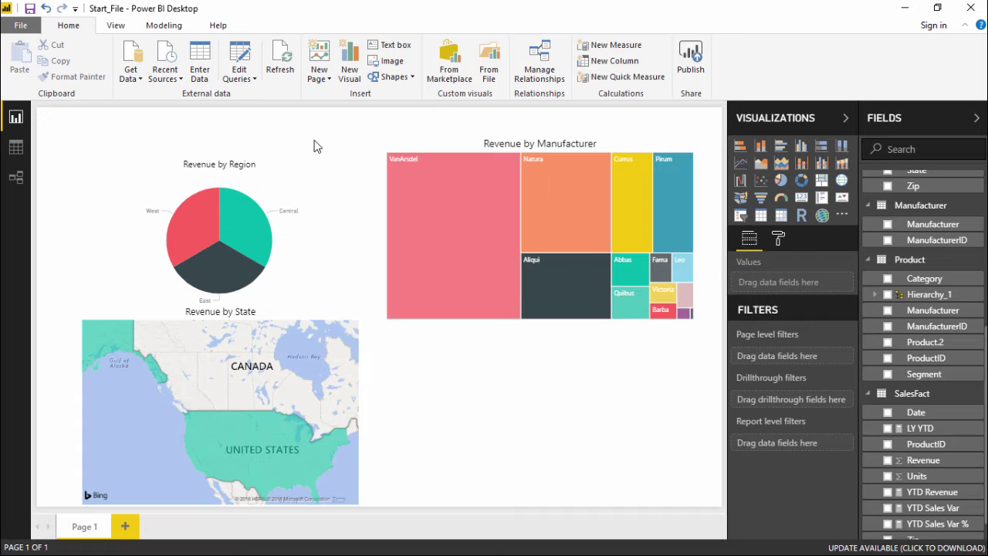
pyautogui.click(313, 169)
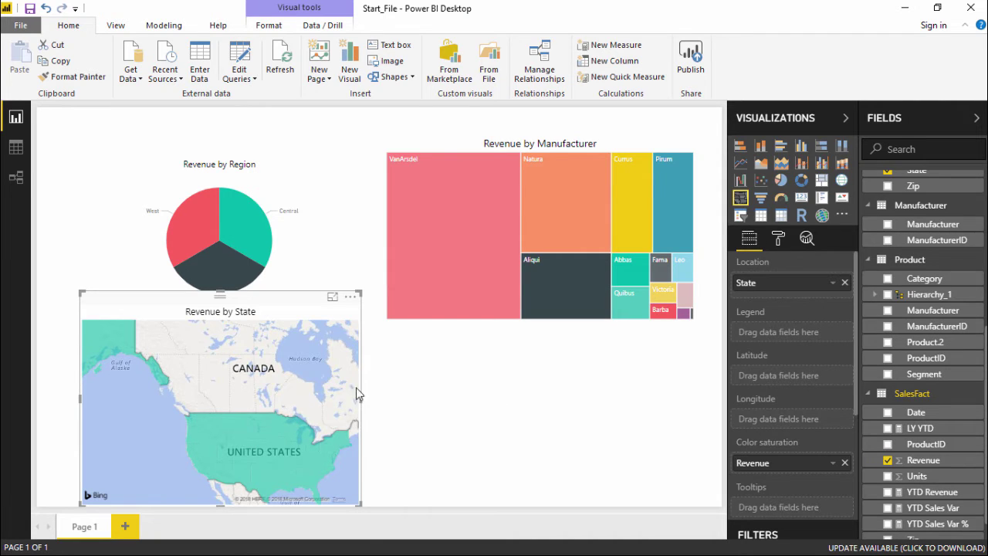
pyautogui.click(453, 146)
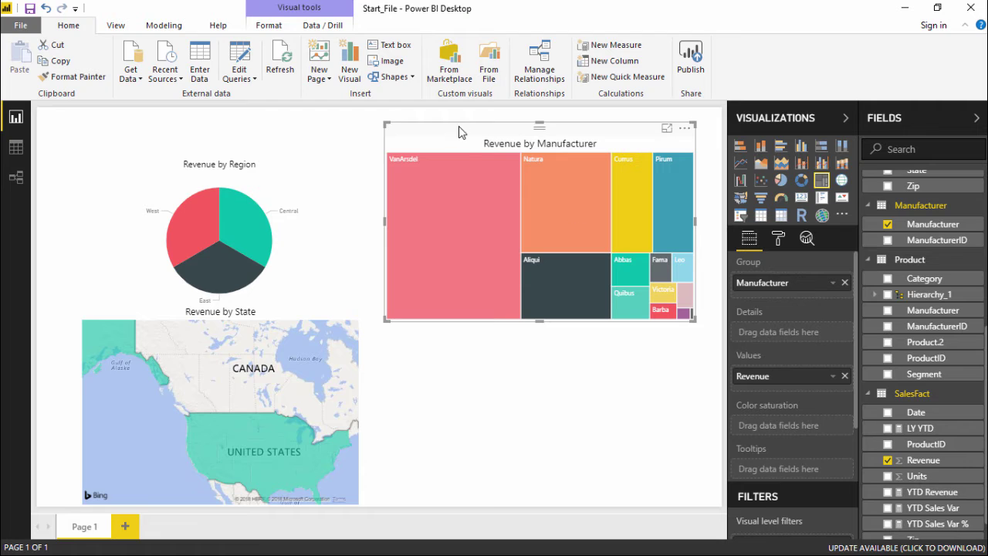
# Shift the treemap a little left and down, bringing its Visual level filters into view
pyautogui.moveTo(454, 140); pyautogui.dragTo(438, 157)
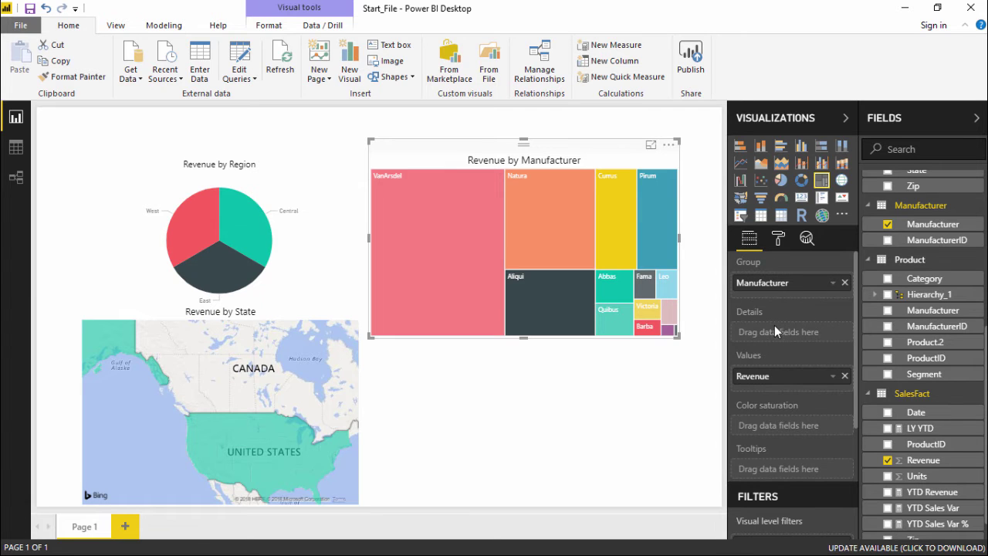
pyautogui.scroll(-5, 775, 328)
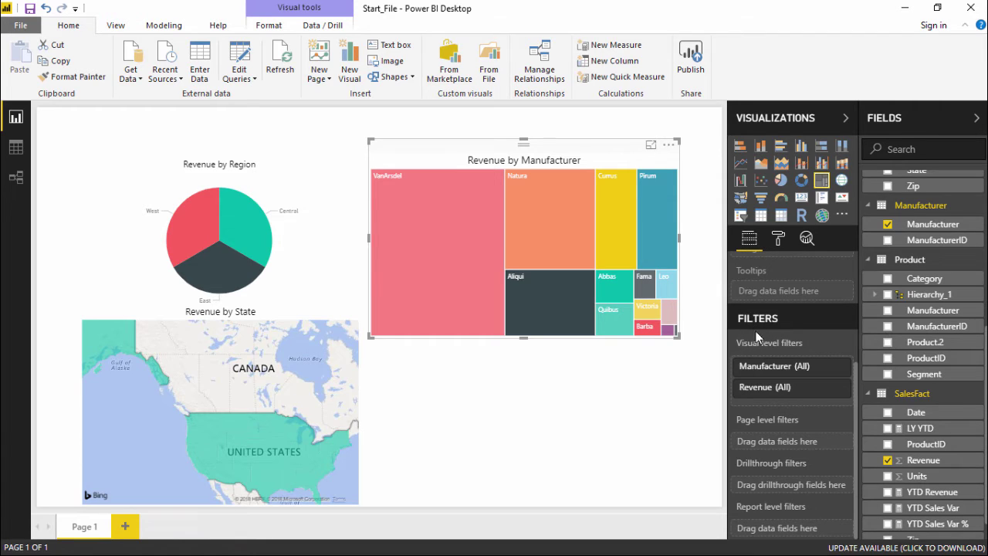
# Expand the treemap's Manufacturer filter card and set its filter type to Basic filtering
pyautogui.click(838, 367)
pyautogui.scroll(-2, 780, 367)
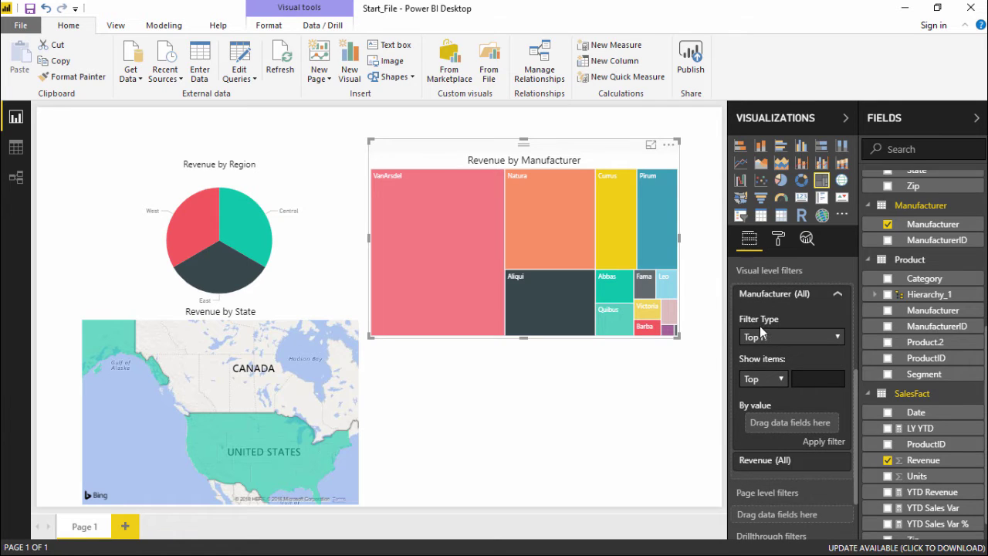
pyautogui.click(836, 336)
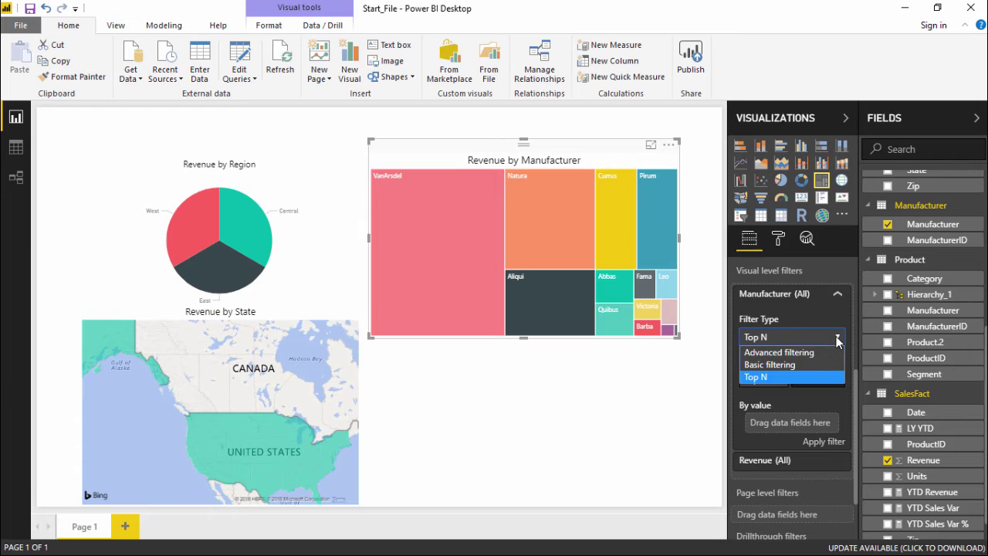
pyautogui.click(770, 366)
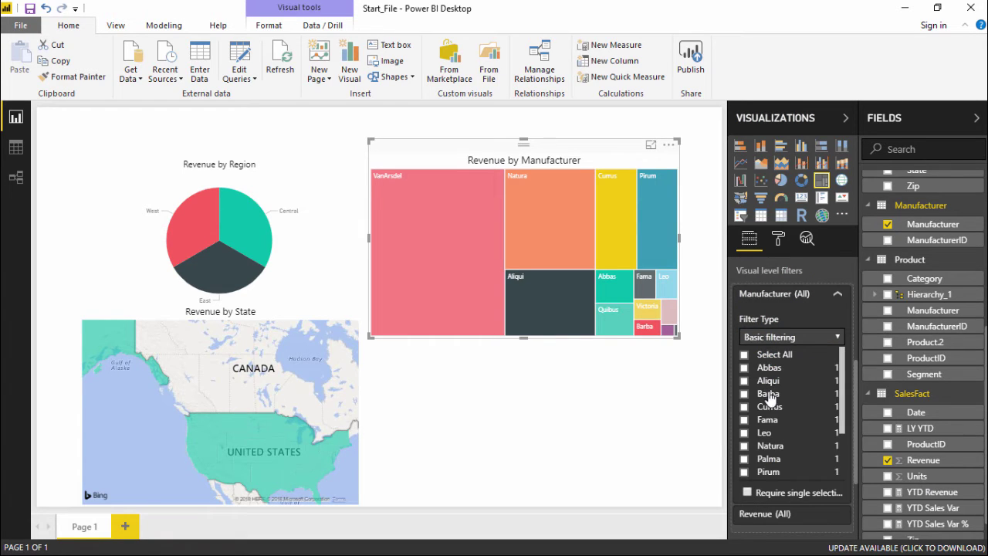
pyautogui.scroll(-3, 772, 394)
pyautogui.scroll(3, 774, 378)
pyautogui.scroll(-5, 780, 379)
pyautogui.scroll(5, 776, 382)
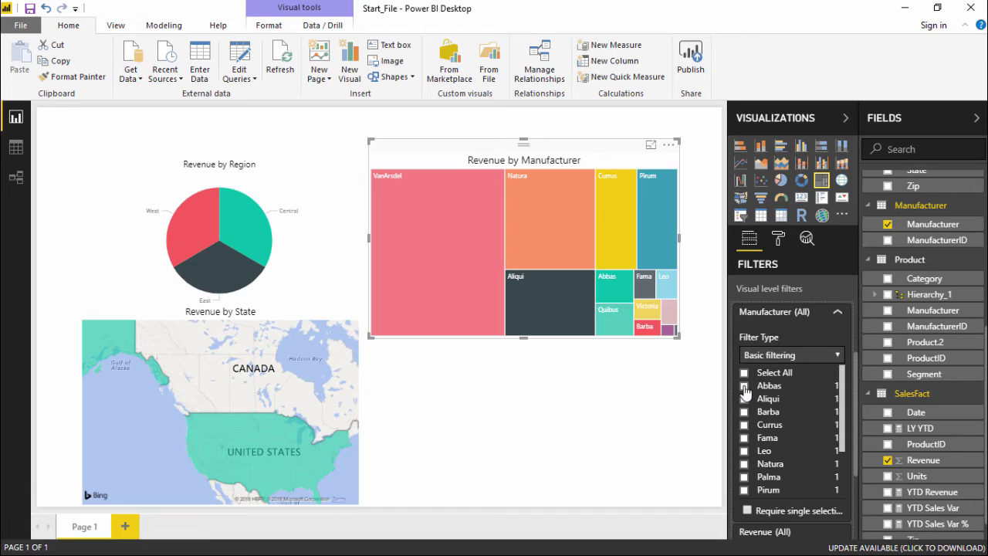
# Tick Abbas, Aliqui, Barba, Currus, Fama, Leo and Natura, then clear back to all manufacturers
pyautogui.click(745, 386)
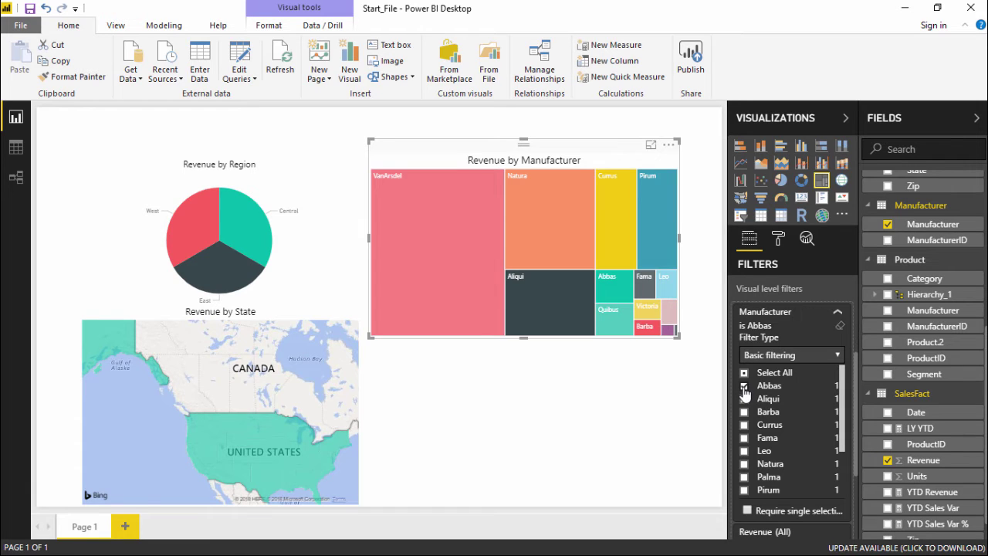
pyautogui.click(745, 399)
pyautogui.click(744, 412)
pyautogui.click(744, 425)
pyautogui.click(744, 438)
pyautogui.click(745, 451)
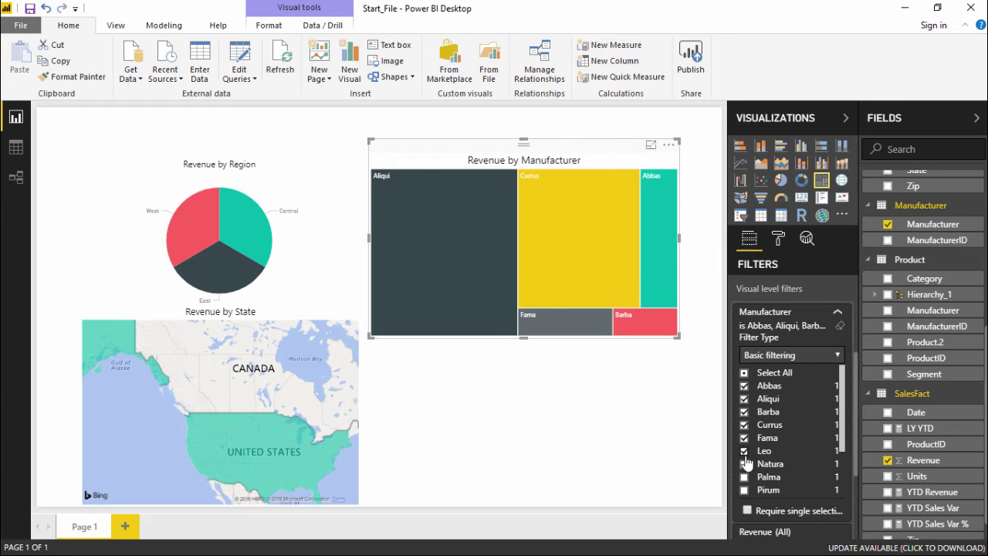
pyautogui.click(745, 464)
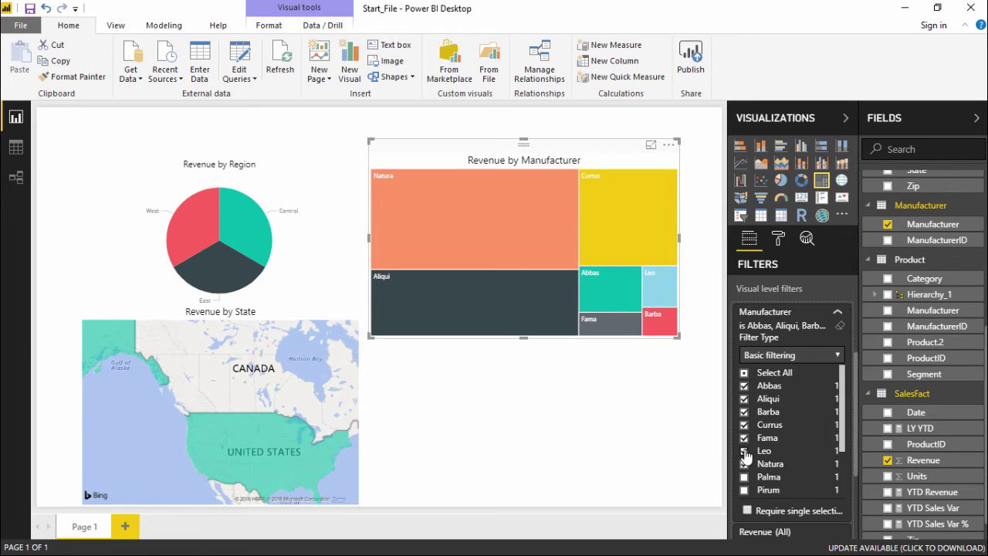
pyautogui.click(746, 375)
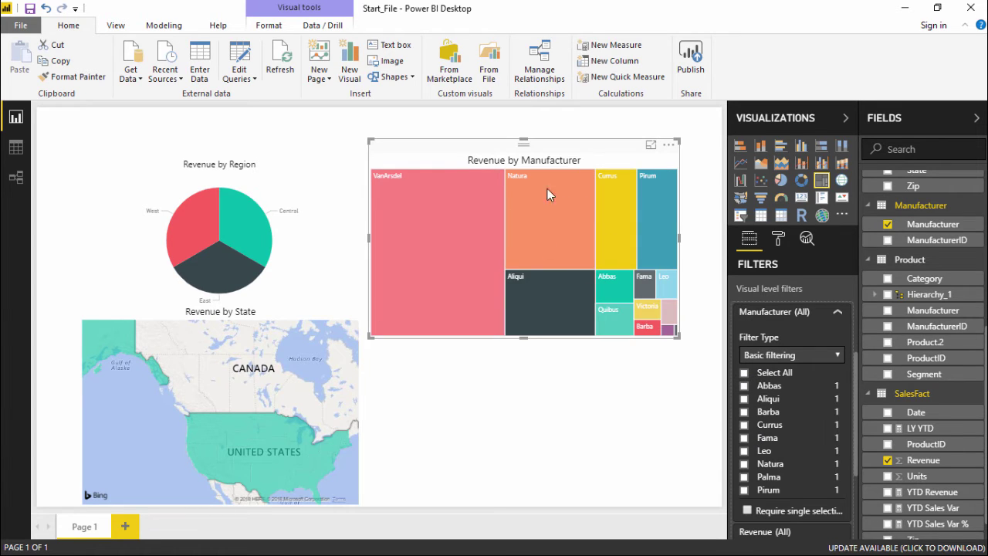
# Switch the Manufacturer filter to Advanced filtering with an empty 'contains' condition
pyautogui.click(837, 354)
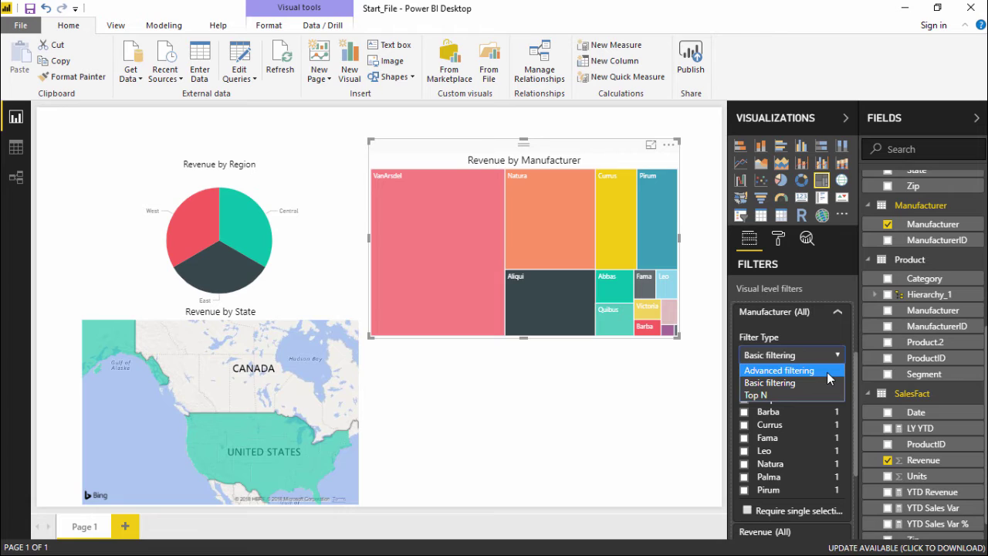
pyautogui.click(823, 373)
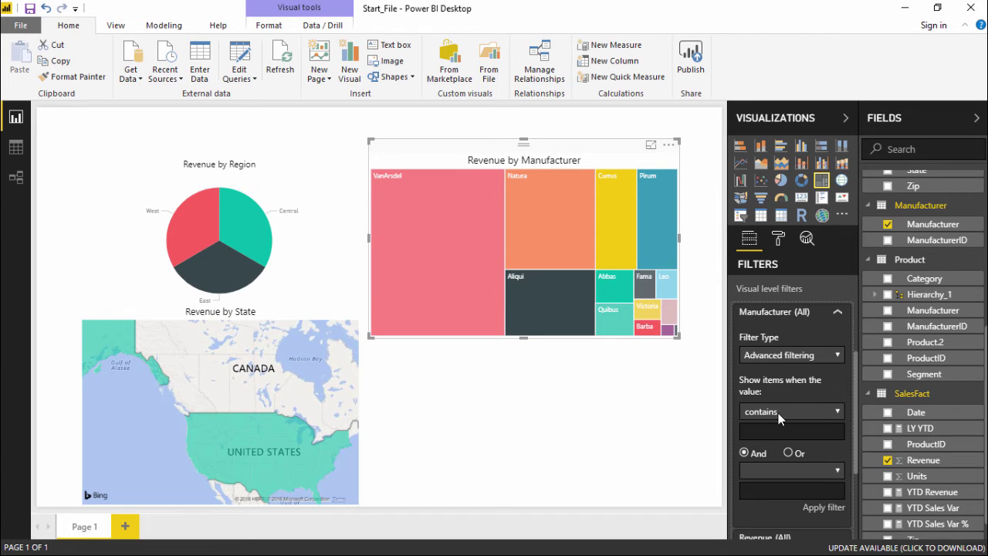
pyautogui.click(836, 412)
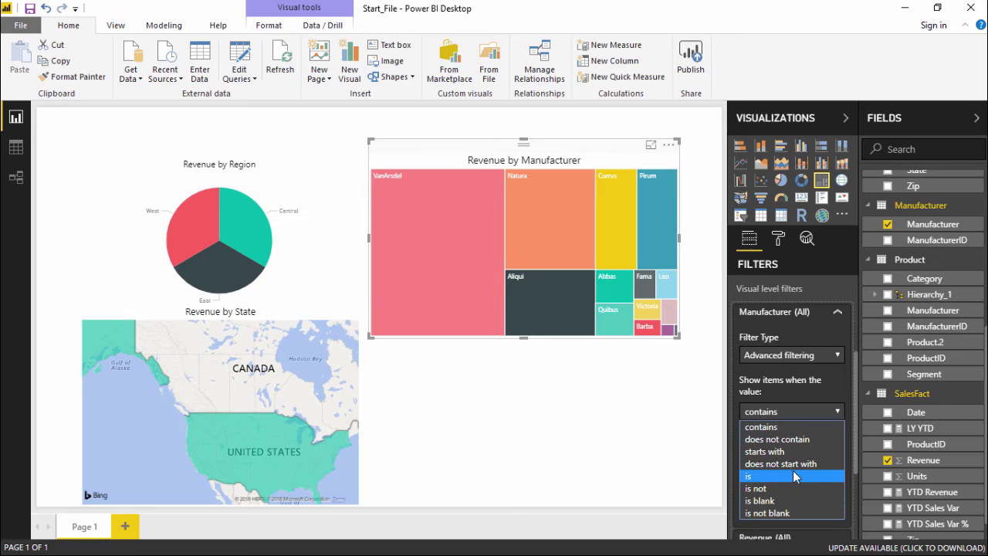
pyautogui.click(796, 404)
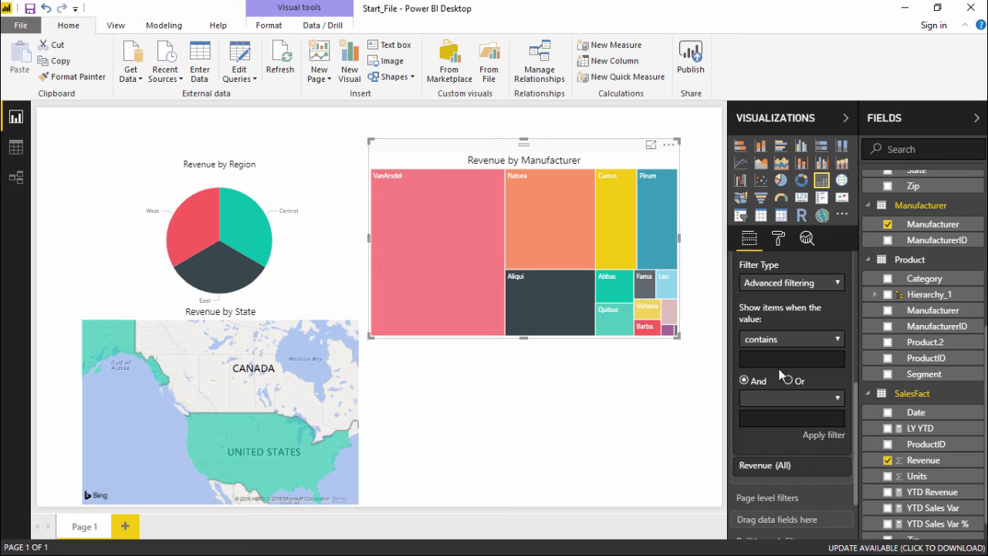
pyautogui.click(838, 284)
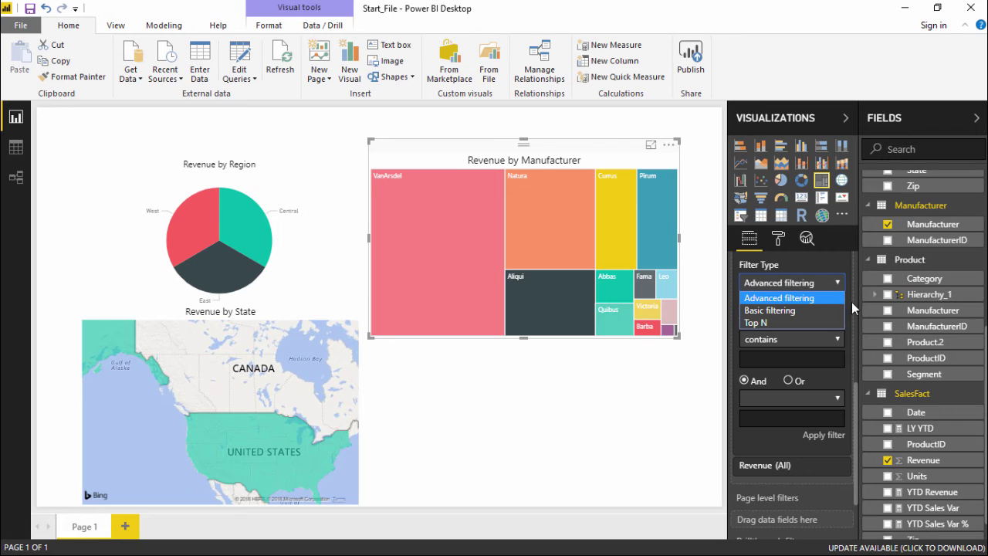
pyautogui.click(817, 322)
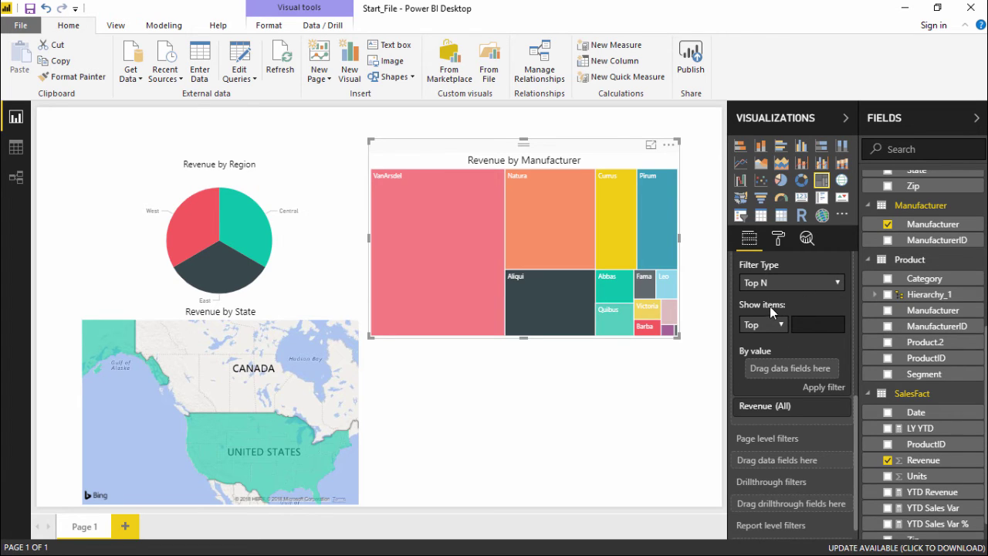
pyautogui.click(780, 324)
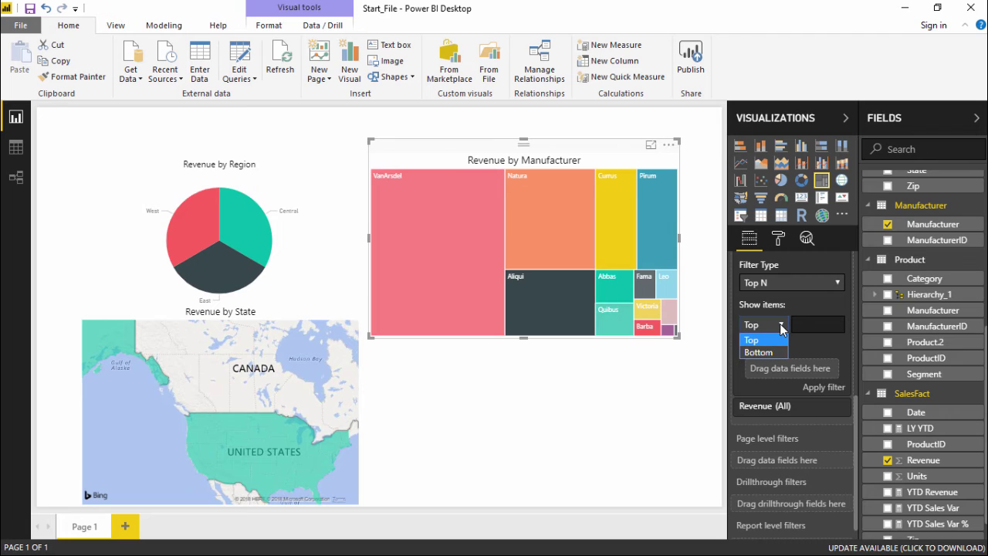
pyautogui.click(774, 335)
pyautogui.click(799, 326)
pyautogui.write('3')
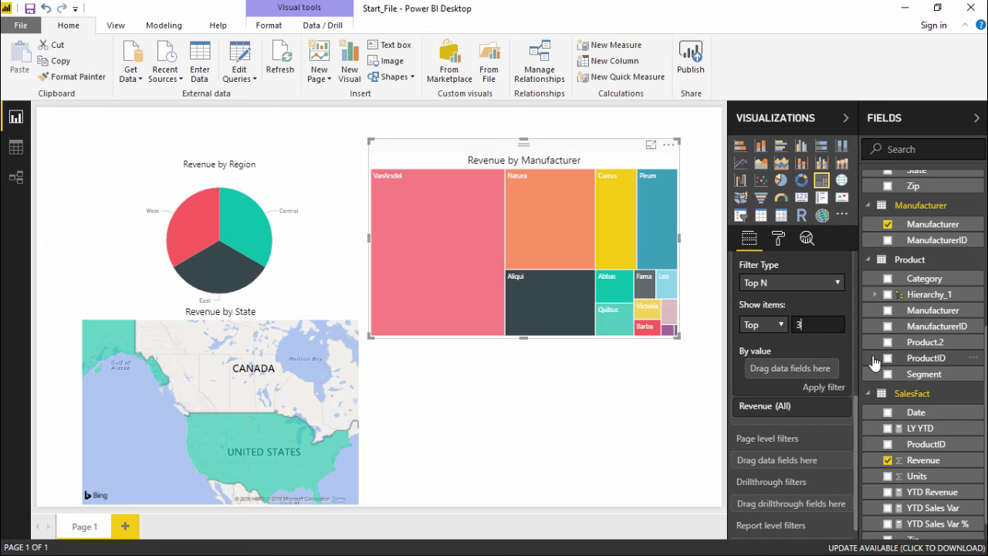
pyautogui.scroll(-1, 915, 417)
pyautogui.moveTo(915, 434); pyautogui.dragTo(809, 369)
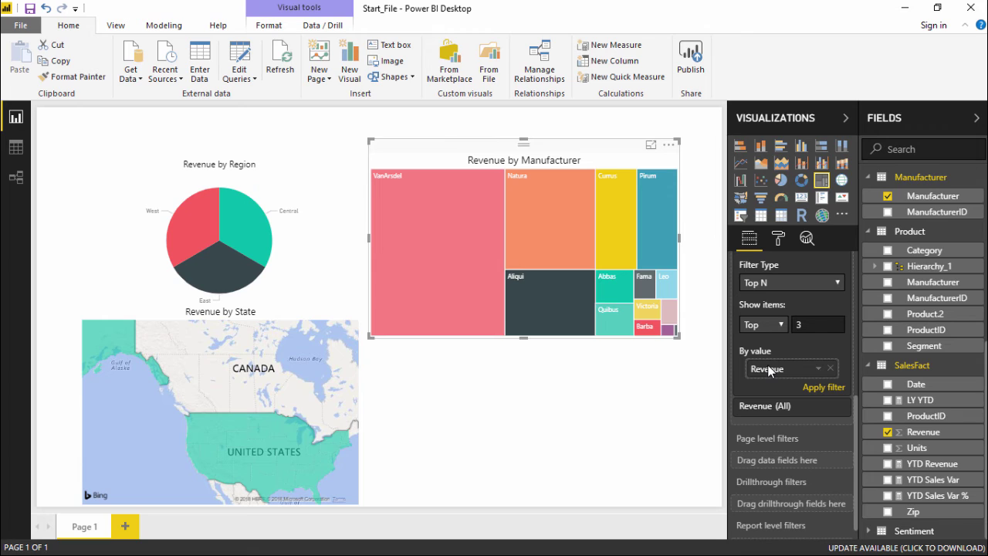
pyautogui.click(818, 392)
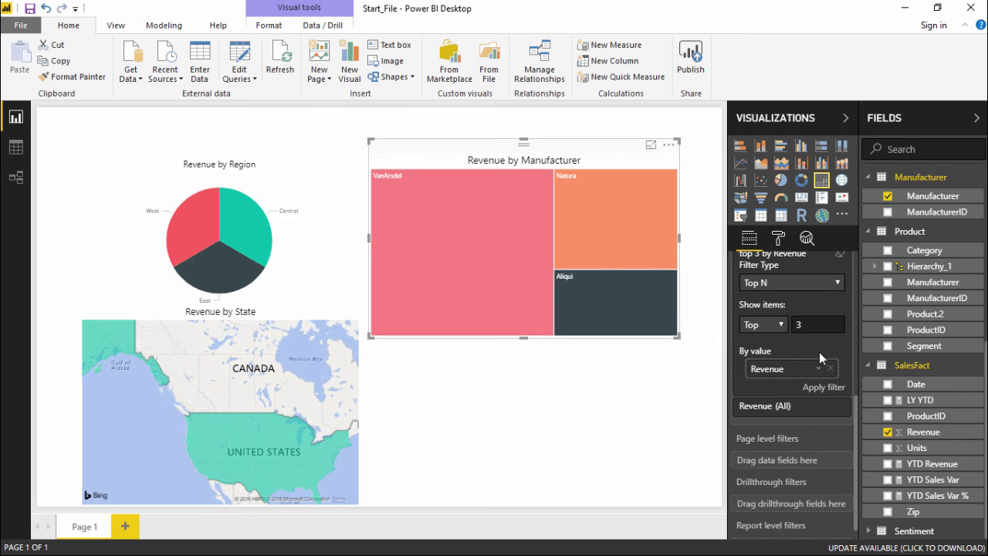
pyautogui.scroll(2, 817, 353)
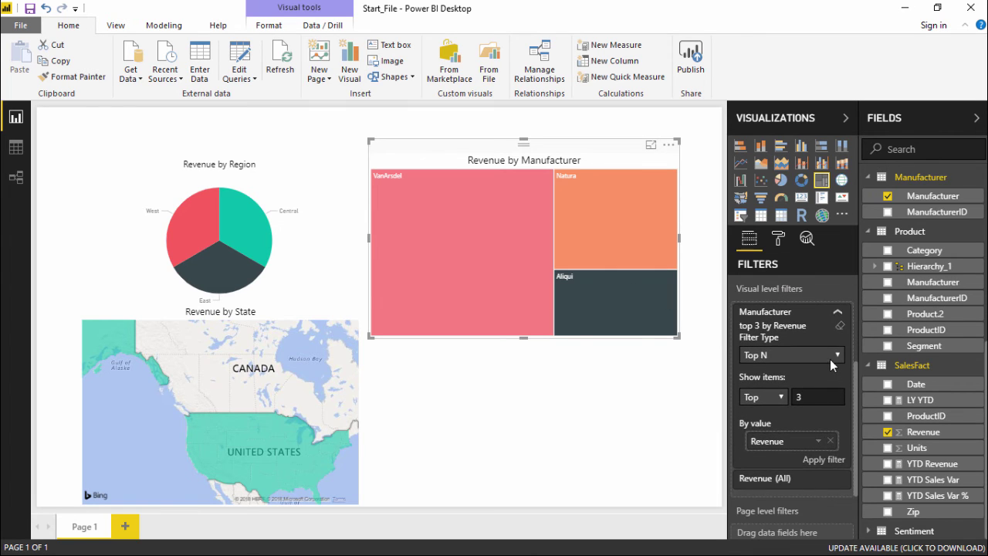
pyautogui.click(828, 357)
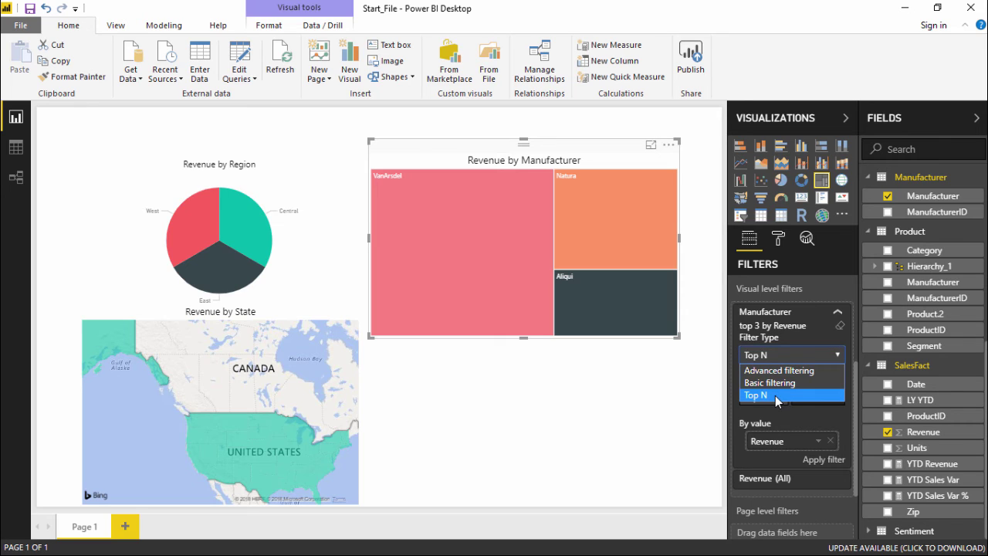
pyautogui.click(816, 396)
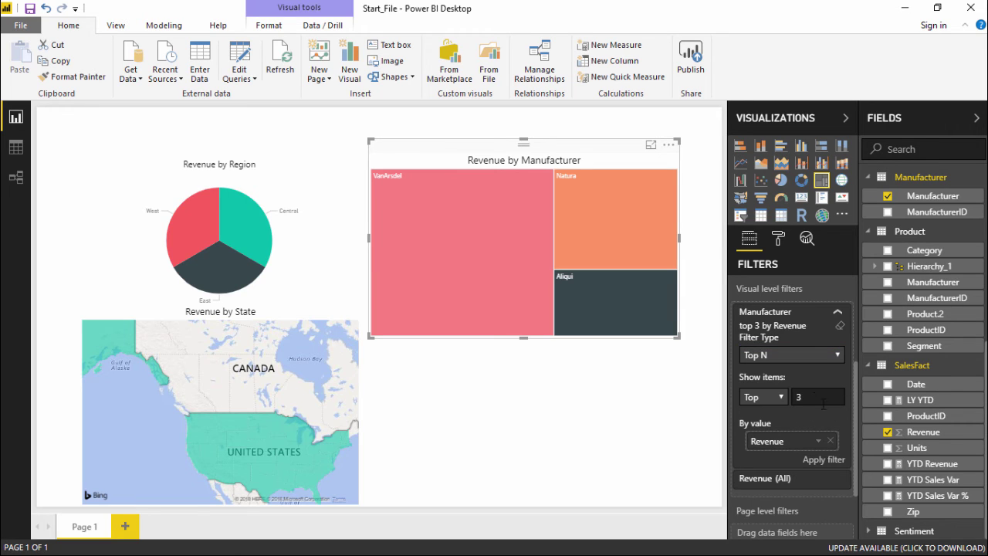
pyautogui.click(839, 326)
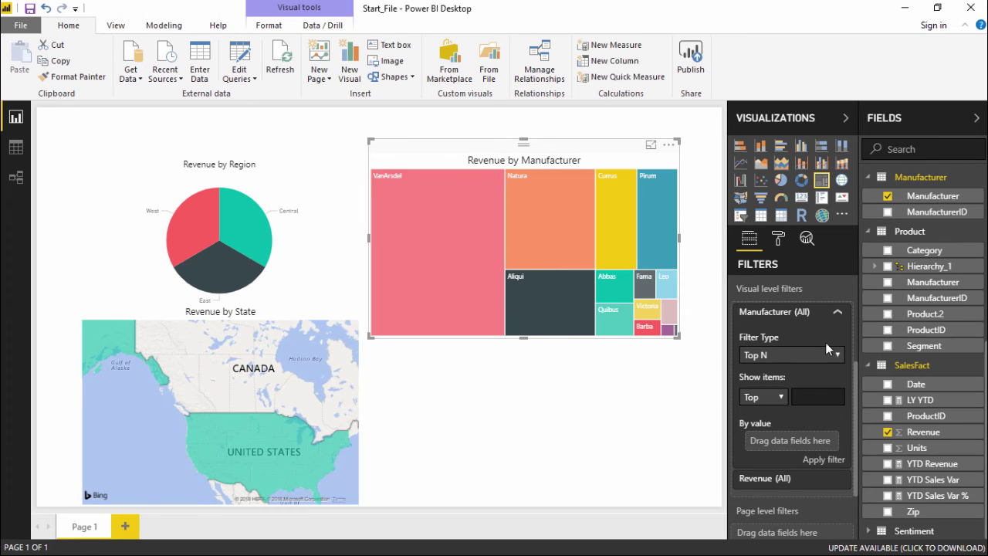
# Expand the treemap's Revenue filter card and pick 'is less than' as a comparison
pyautogui.scroll(-3, 838, 357)
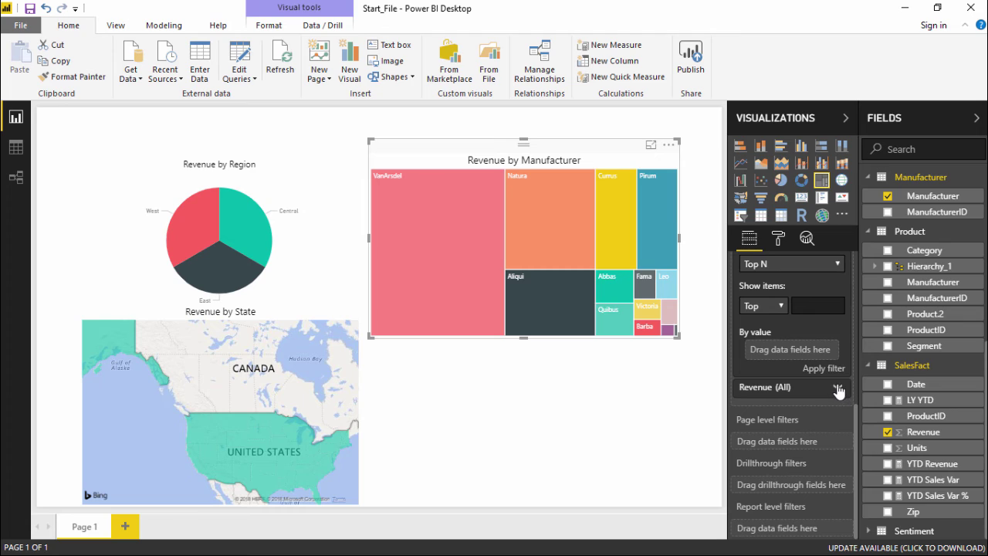
pyautogui.click(838, 388)
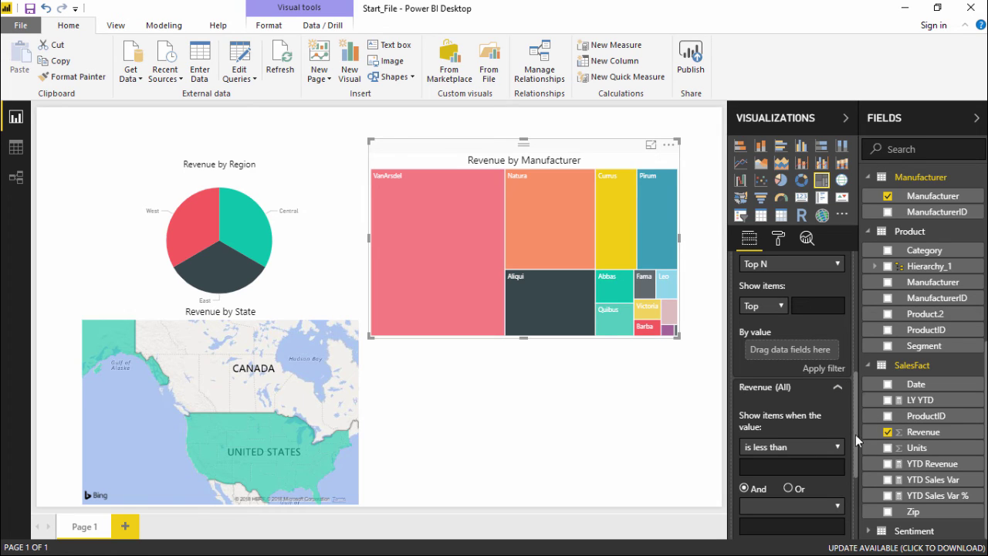
pyautogui.click(819, 446)
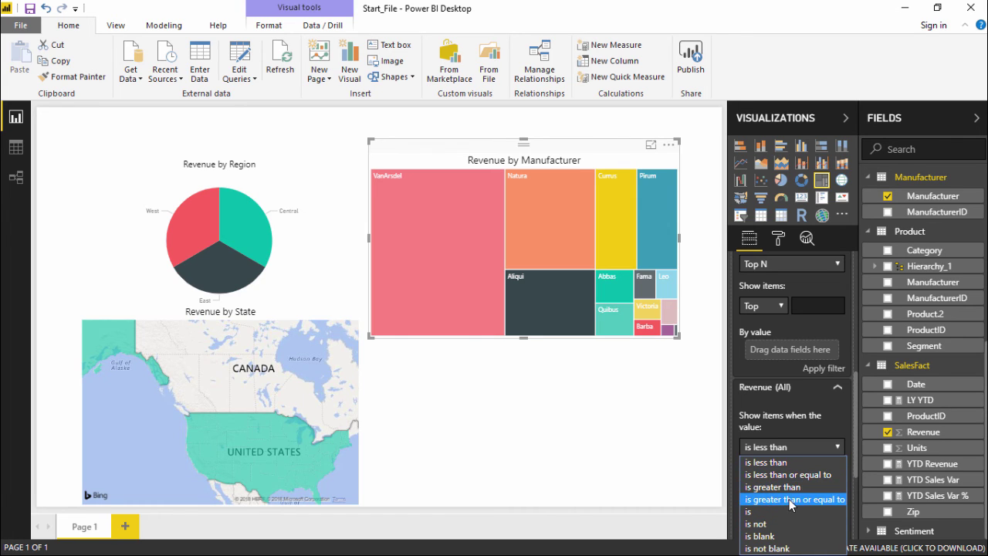
pyautogui.click(804, 462)
pyautogui.scroll(-3, 790, 462)
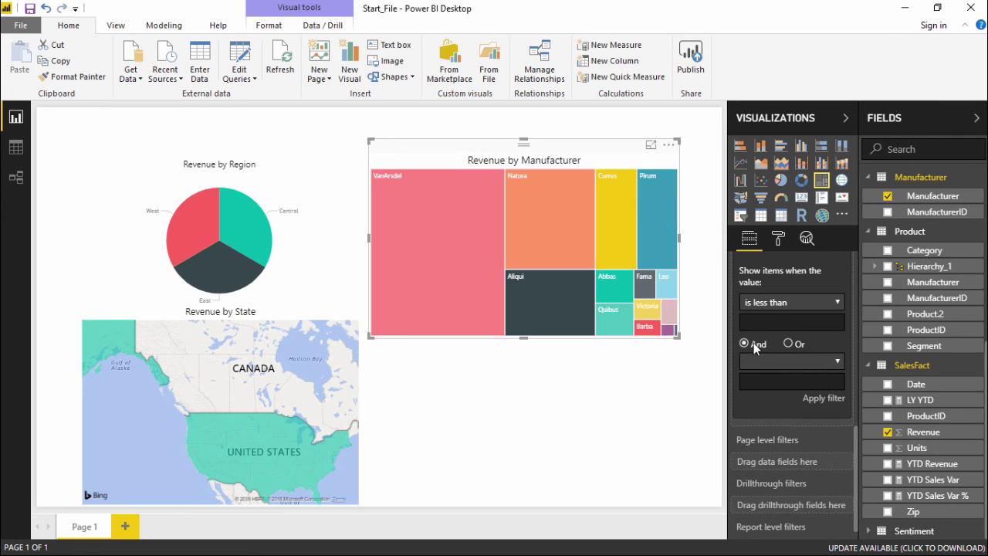
# Set the Revenue conditions to 'is greater than' And 'is less than', values left empty
pyautogui.click(768, 303)
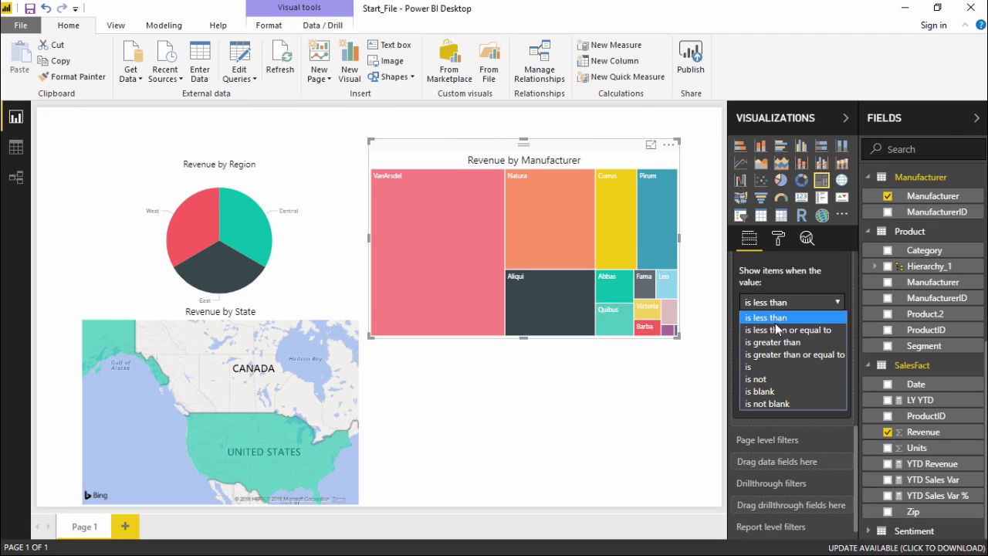
pyautogui.click(782, 344)
pyautogui.click(784, 363)
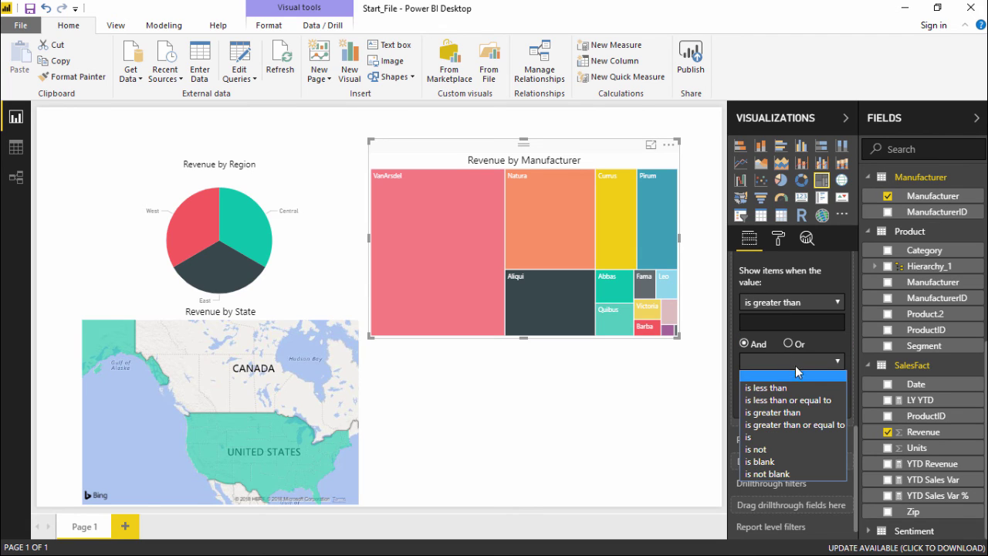
pyautogui.click(789, 378)
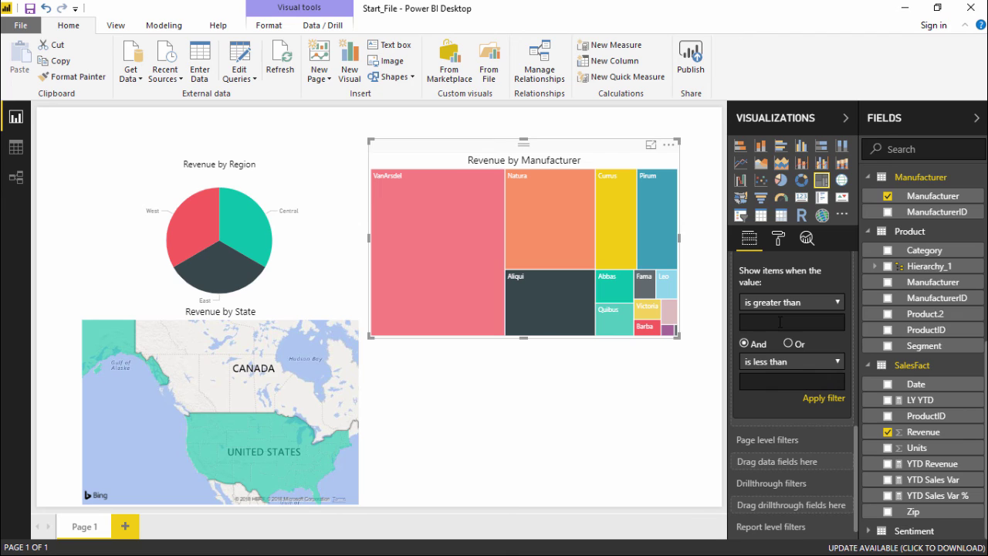
pyautogui.click(781, 324)
pyautogui.scroll(1, 781, 374)
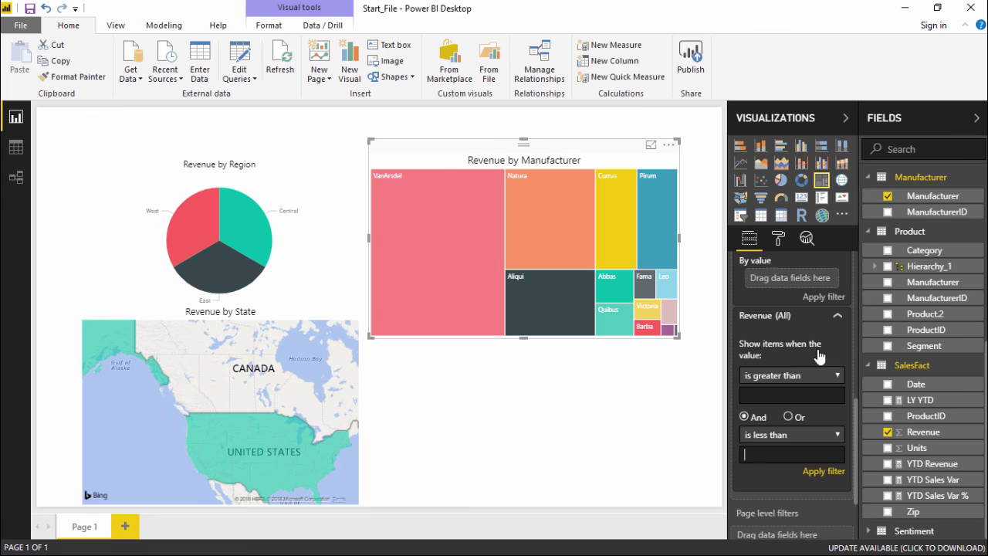
pyautogui.scroll(1, 817, 349)
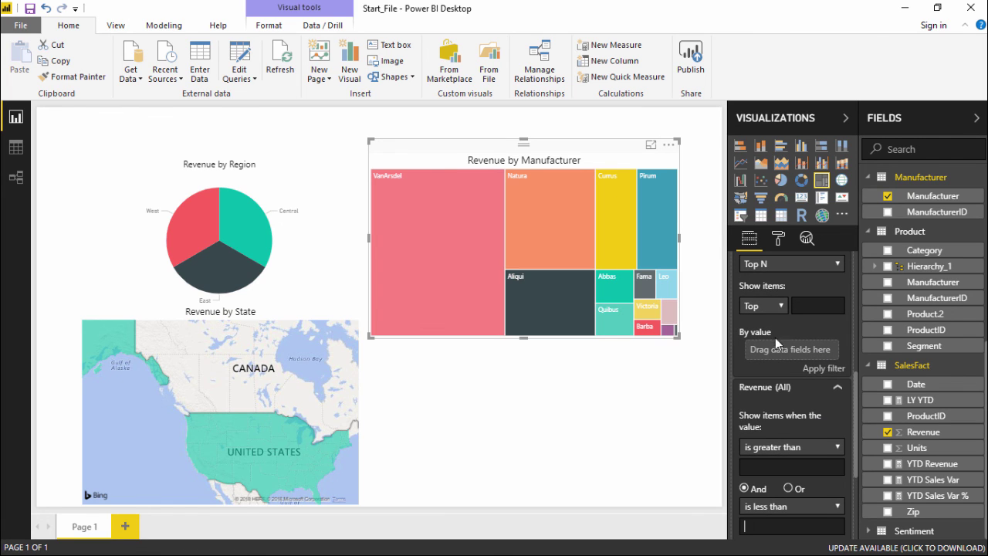
# Collapse the Revenue and Manufacturer filter cards at All and check Aliqui's revenue tooltip
pyautogui.click(838, 387)
pyautogui.scroll(1, 798, 376)
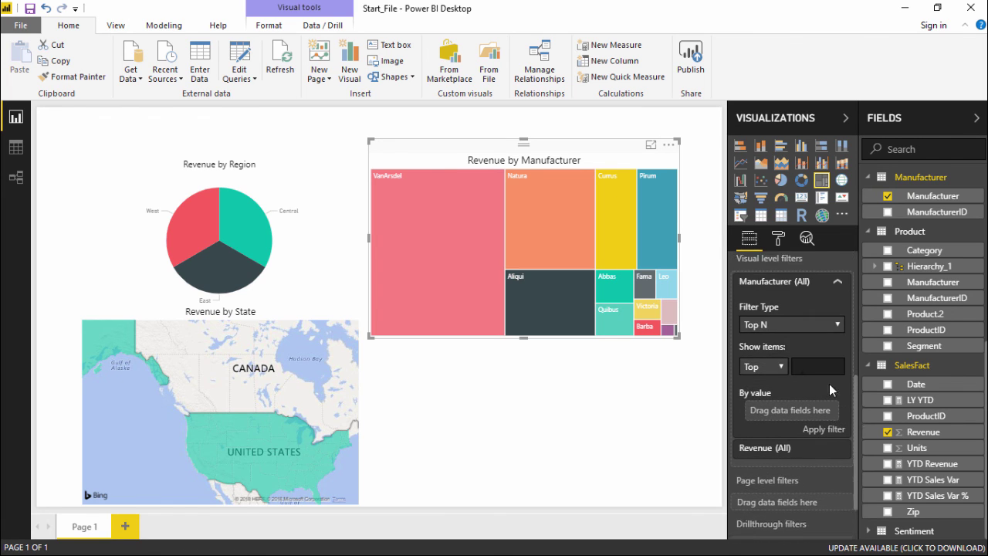
pyautogui.scroll(2, 799, 375)
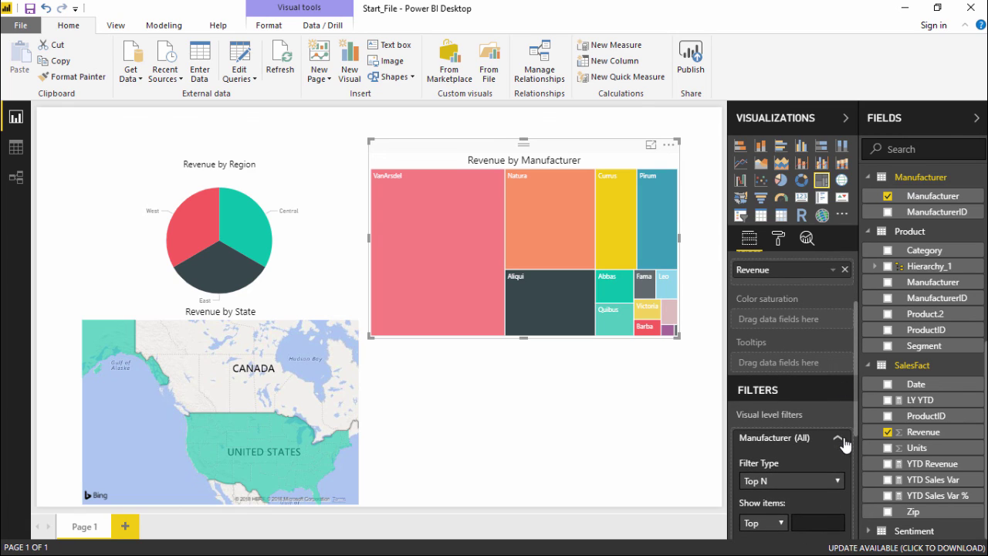
pyautogui.click(839, 441)
pyautogui.scroll(1, 792, 369)
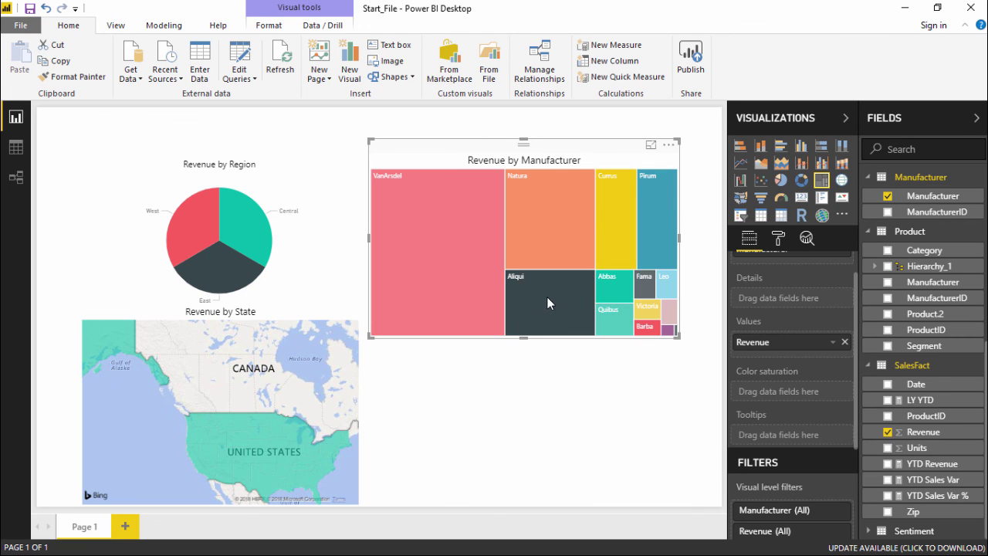
pyautogui.moveTo(545, 328)
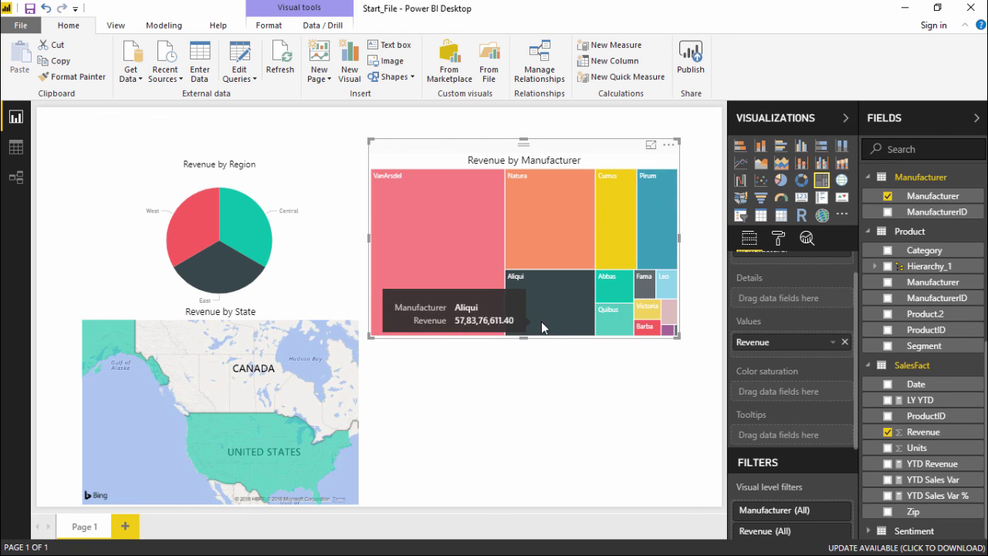